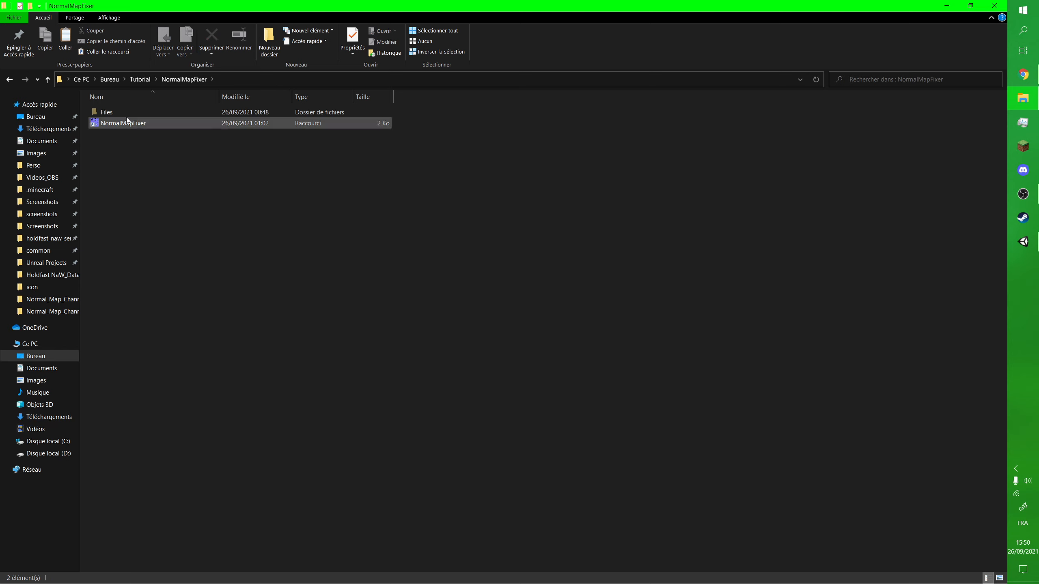
Open the AssetStudio.v0.15.23 folder inside Tutorial and launch AssetStudioGUI.exe
click(139, 80)
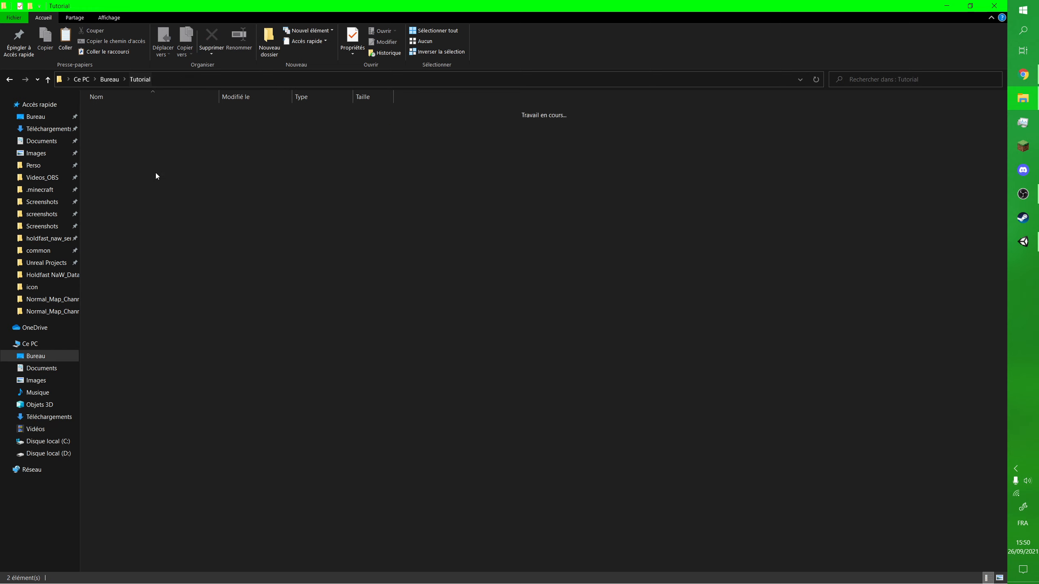
double_click(140, 112)
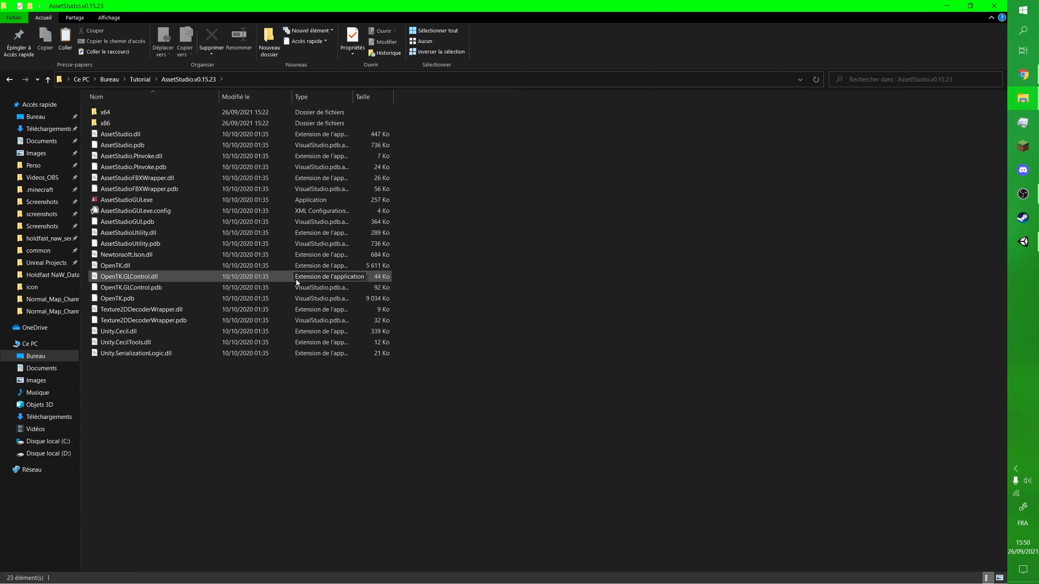
double_click(157, 198)
Load the resources.assets file from the Holdfast NaW_Data folder into AssetStudioGUI
click(192, 117)
click(205, 129)
scroll(296, 234, down, 20)
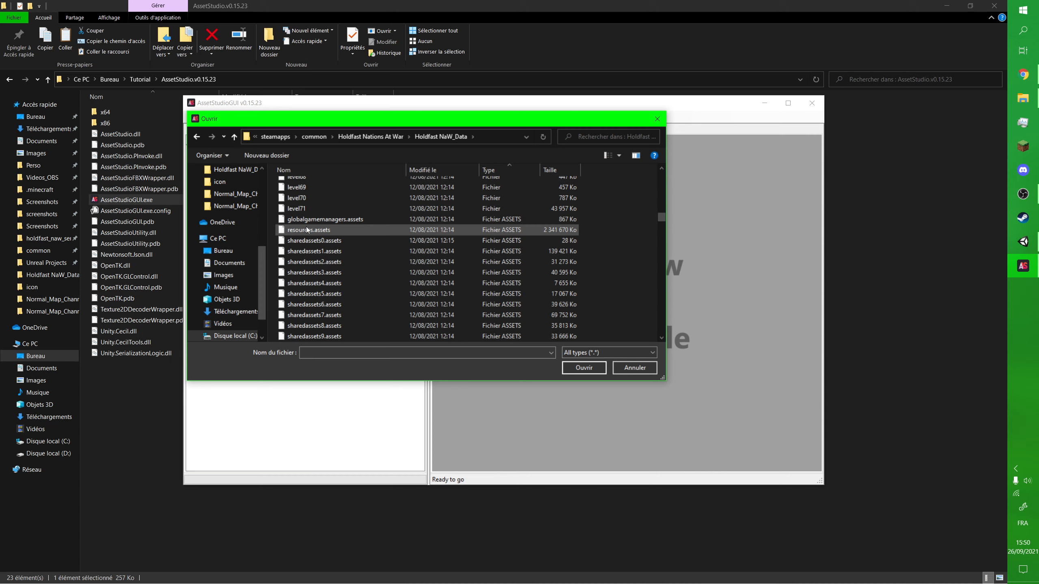
click(548, 232)
click(584, 368)
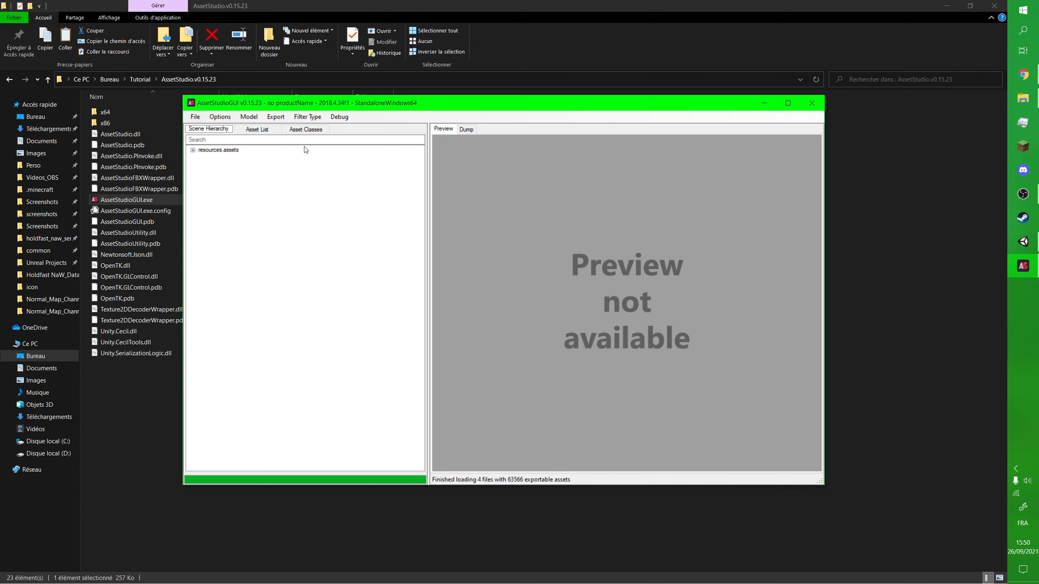
Filter the asset list to Texture2D assets and search for "roof"
click(308, 117)
click(326, 241)
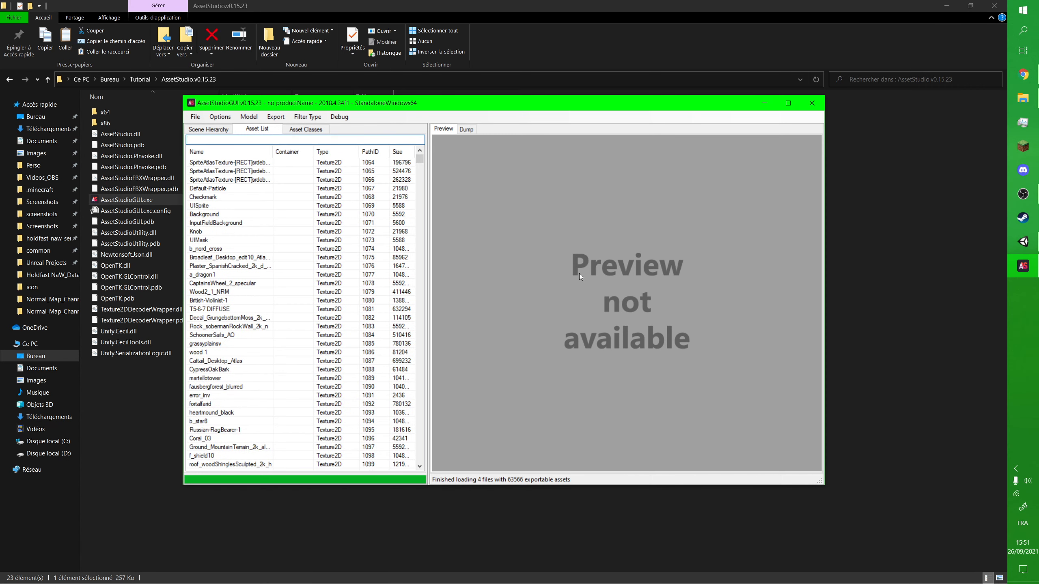
text(oof)
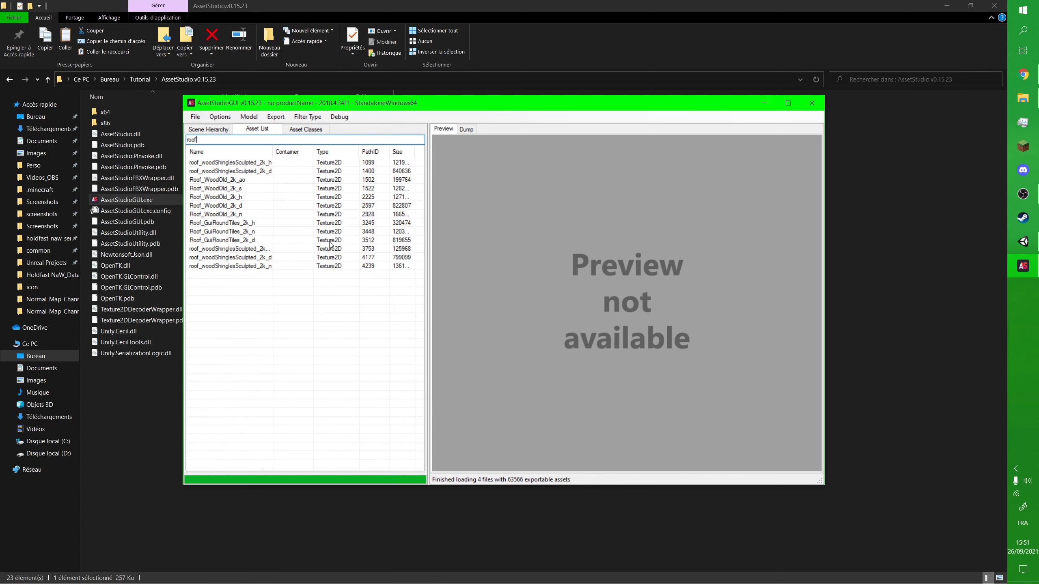
Preview the Roof_WoodOld_2k textures and select all five, from the ao map through the n map
click(223, 180)
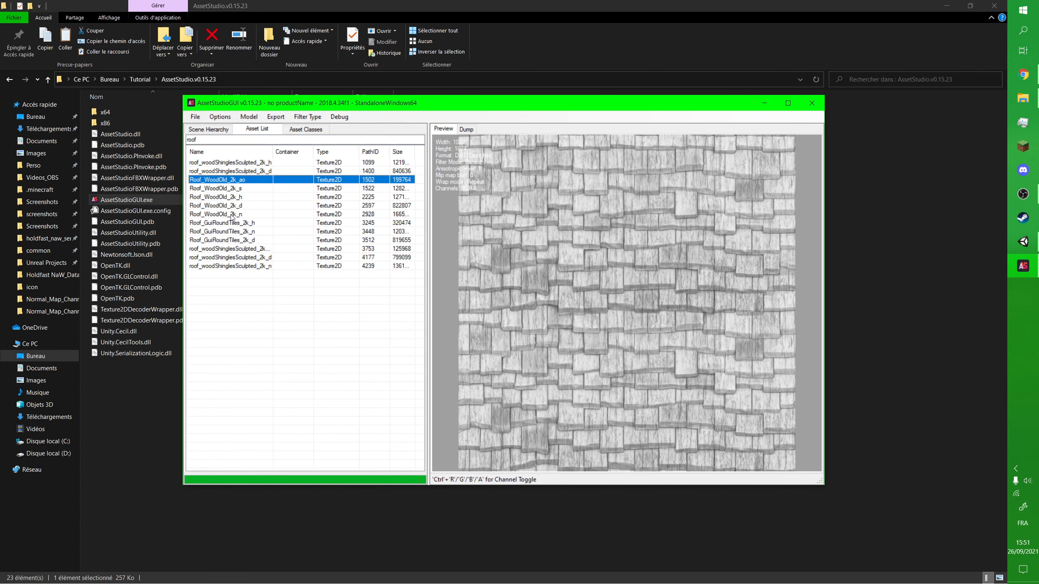
click(232, 215)
click(238, 205)
key(Up)
key(Up)
key(Up)
shift+click(240, 215)
Export the selected textures to the SDK project's Assets\My Resources\Textures\Assets folder
click(277, 118)
click(301, 139)
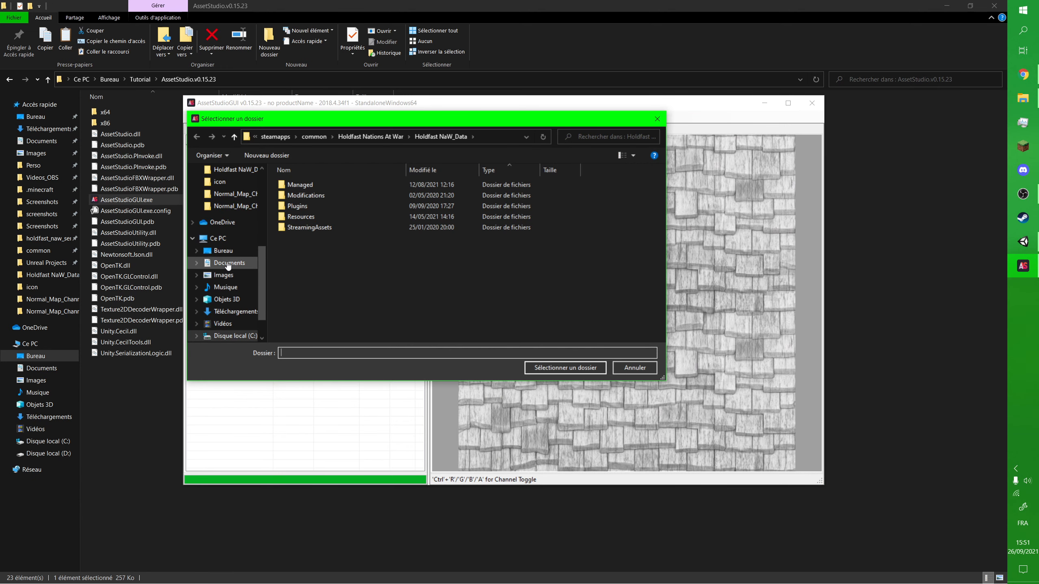
click(314, 137)
double_click(323, 245)
double_click(322, 190)
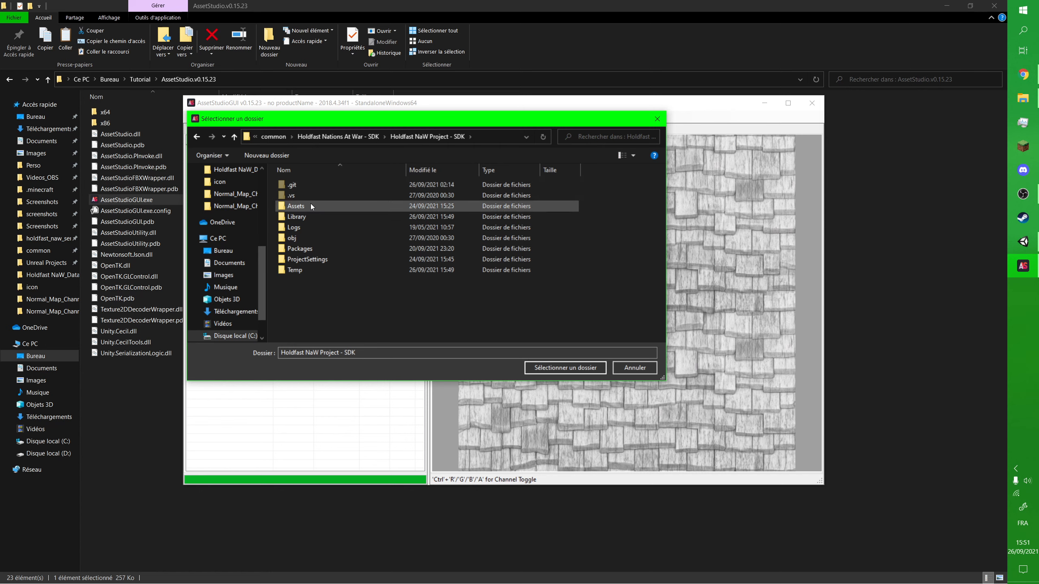
double_click(310, 204)
scroll(319, 262, down, 6)
double_click(307, 296)
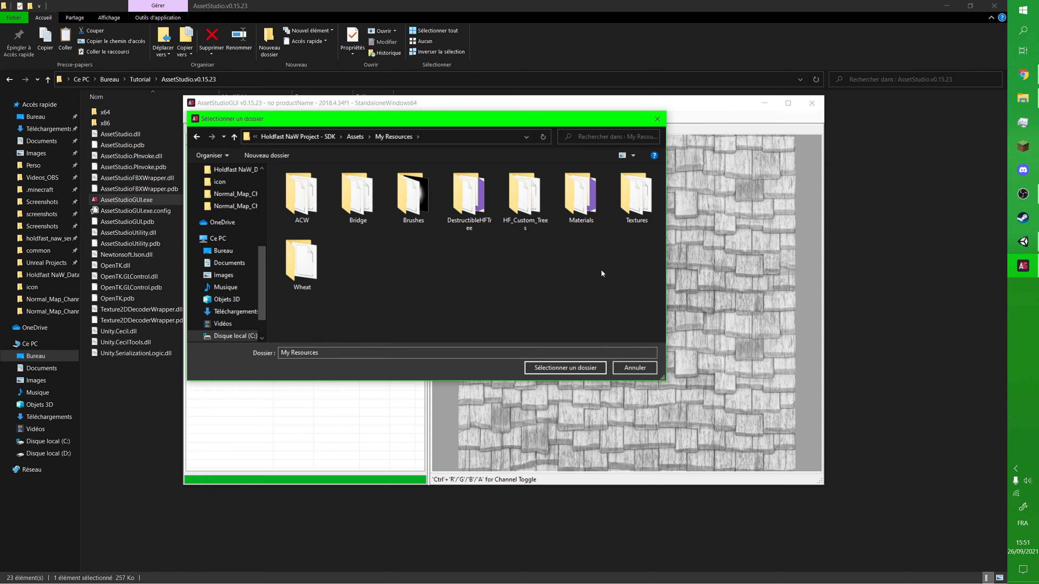
double_click(635, 196)
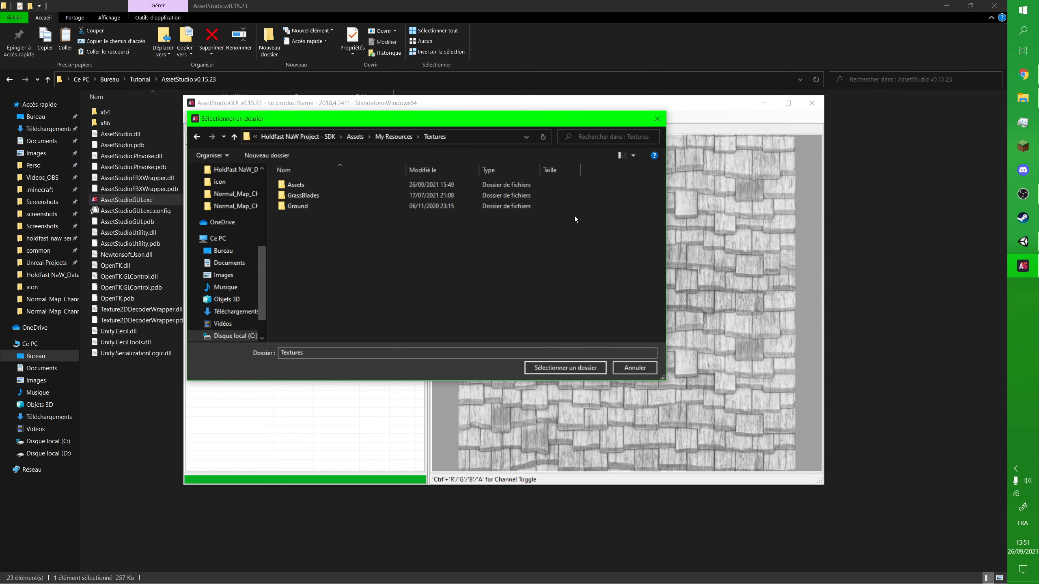
click(339, 186)
double_click(339, 186)
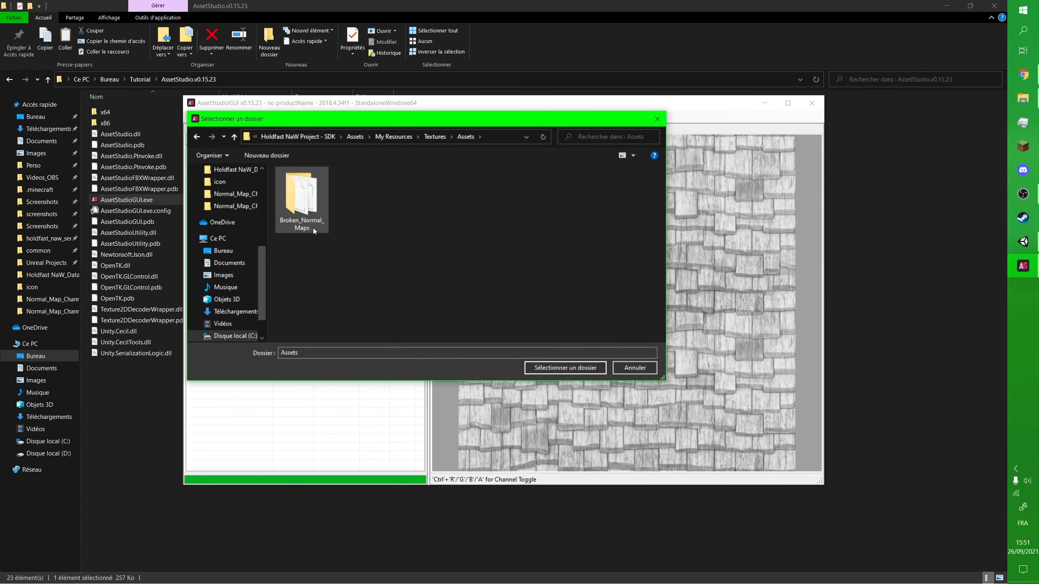
click(565, 368)
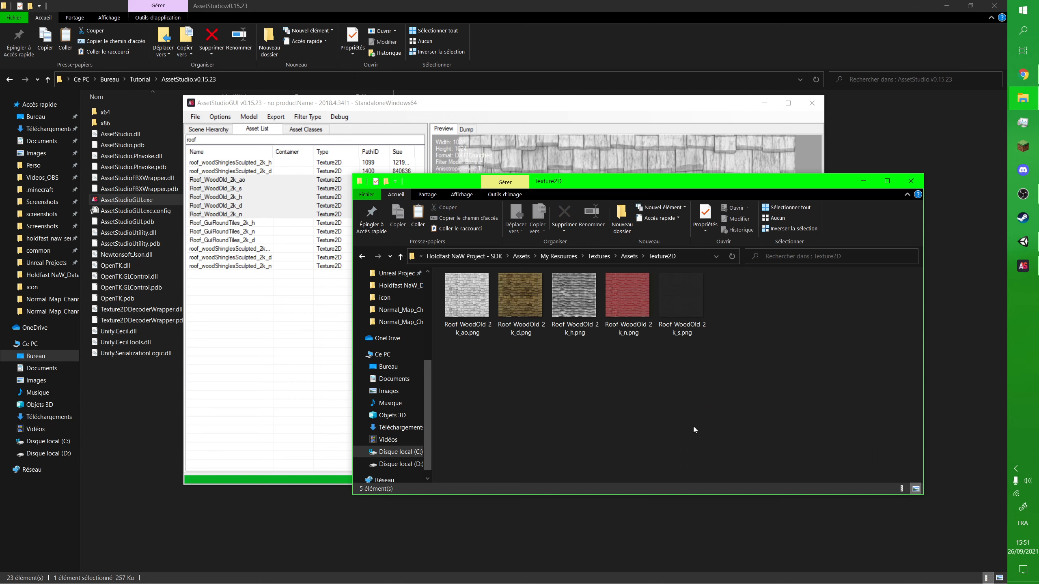
Move the ao, d, h and s Roof_WoodOld_2k textures out of Texture2D into the parent Assets folder, leaving out the normal map
click(630, 256)
double_click(544, 311)
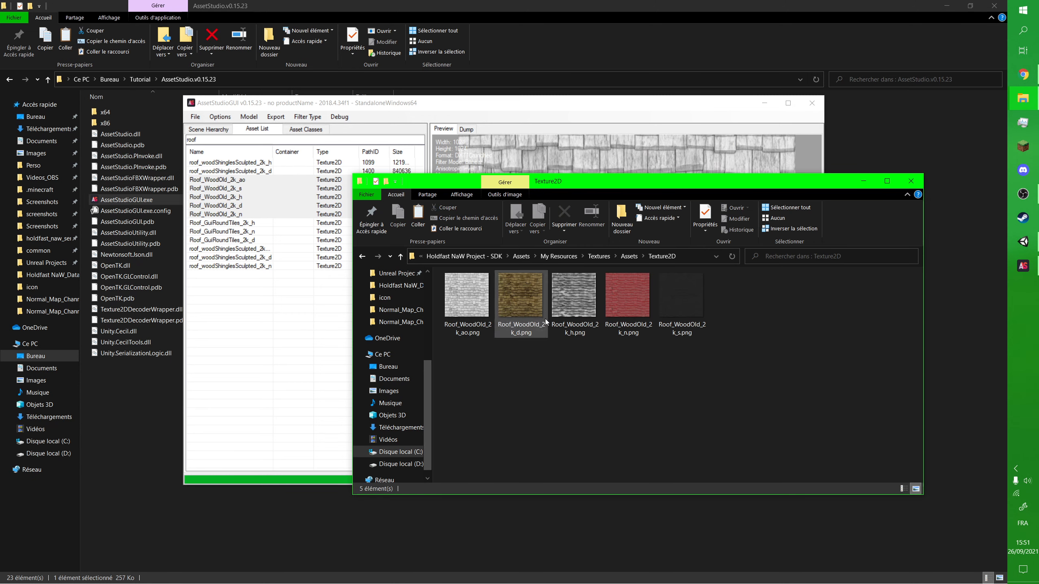
click(695, 305)
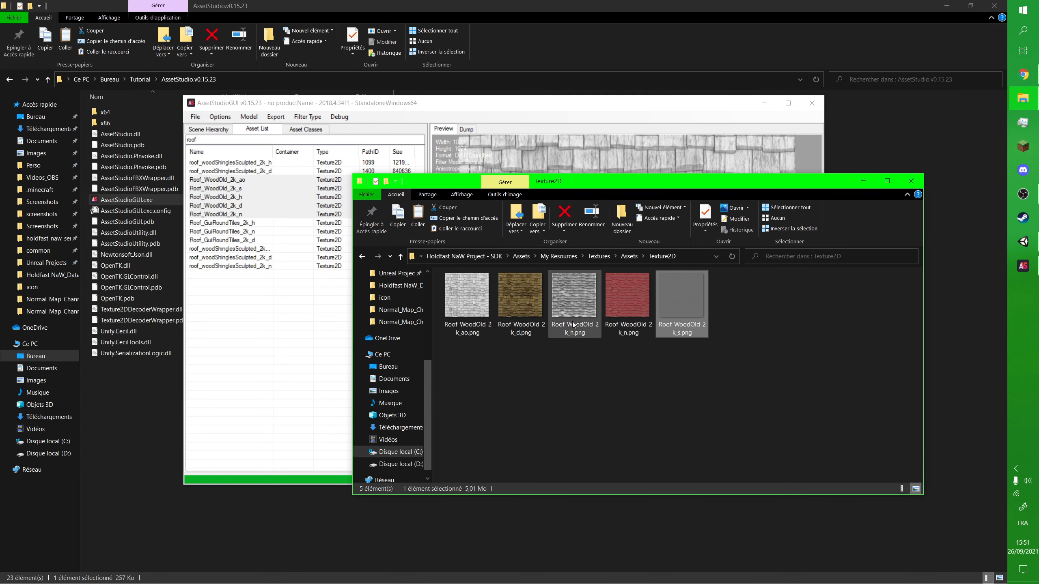
key(ctrl+a)
ctrl+click(613, 329)
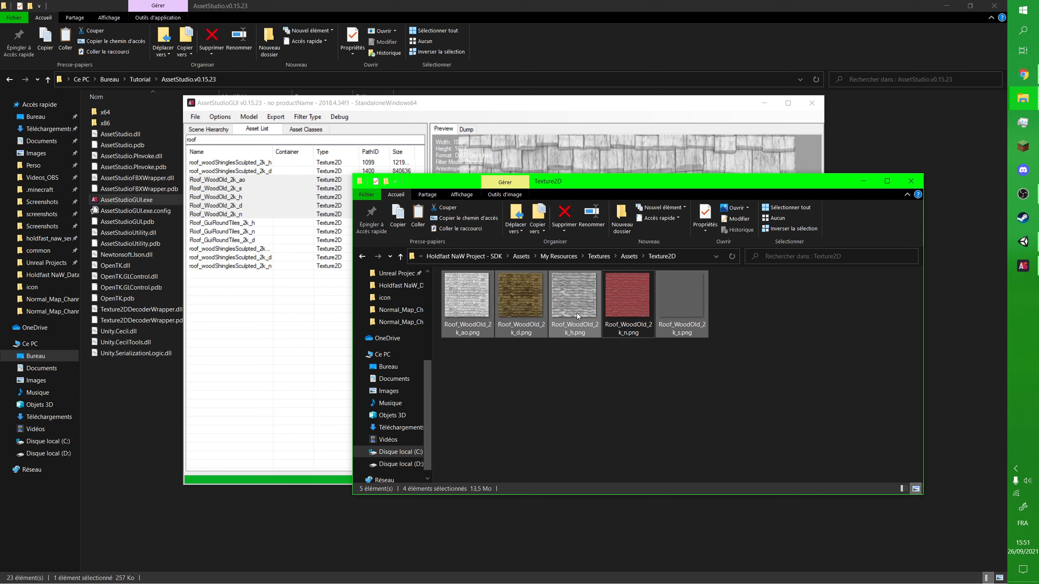
key(Delete)
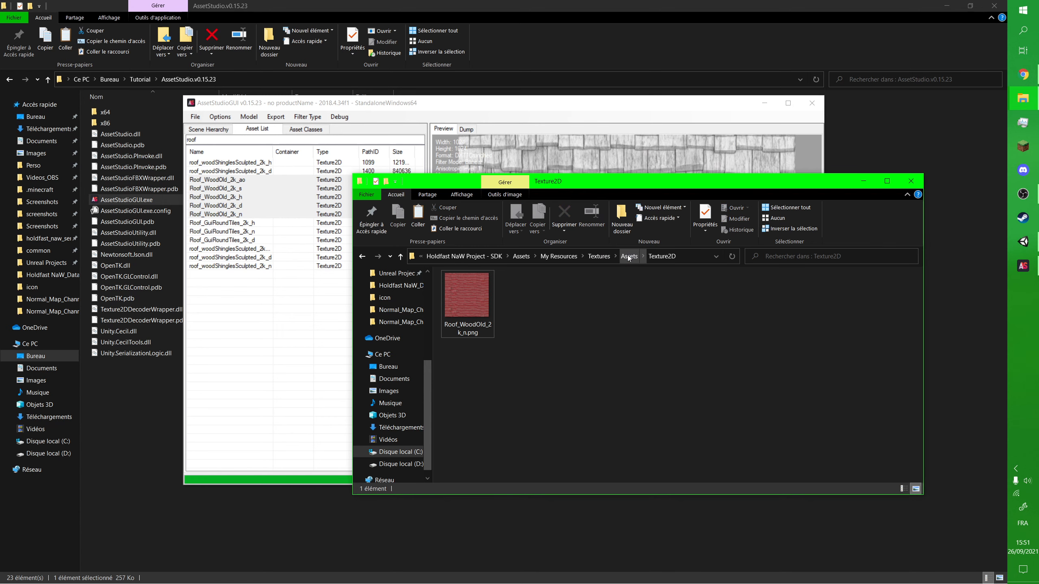
Move Roof_WoodOld_2k_n.png from Texture2D into the parent Assets folder and locate it among the textures there
drag(467, 302, 628, 256)
click(628, 256)
click(636, 451)
drag(636, 451, 553, 347)
scroll(510, 335, up, 2)
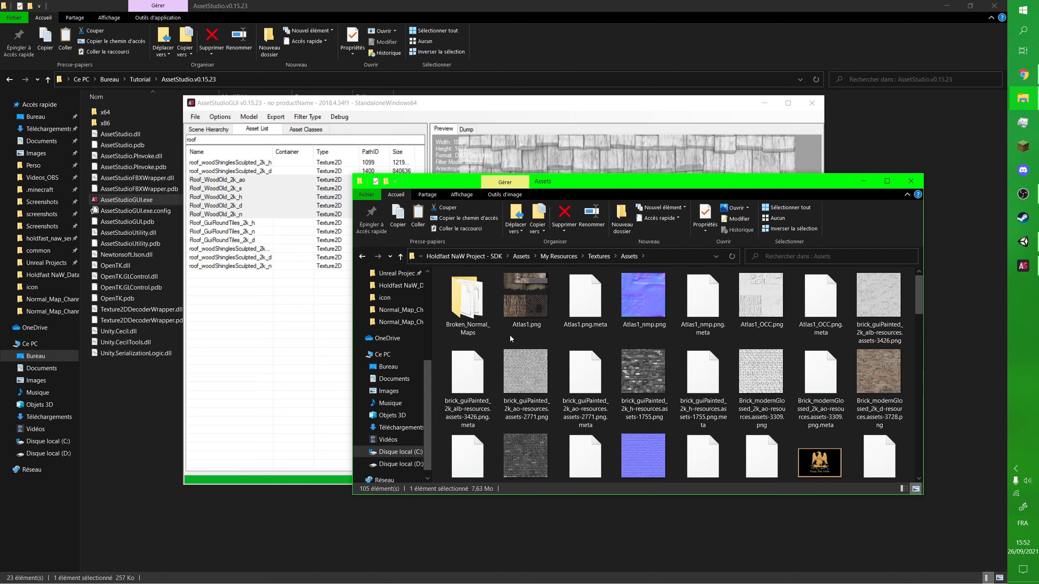
scroll(636, 393, down, 6)
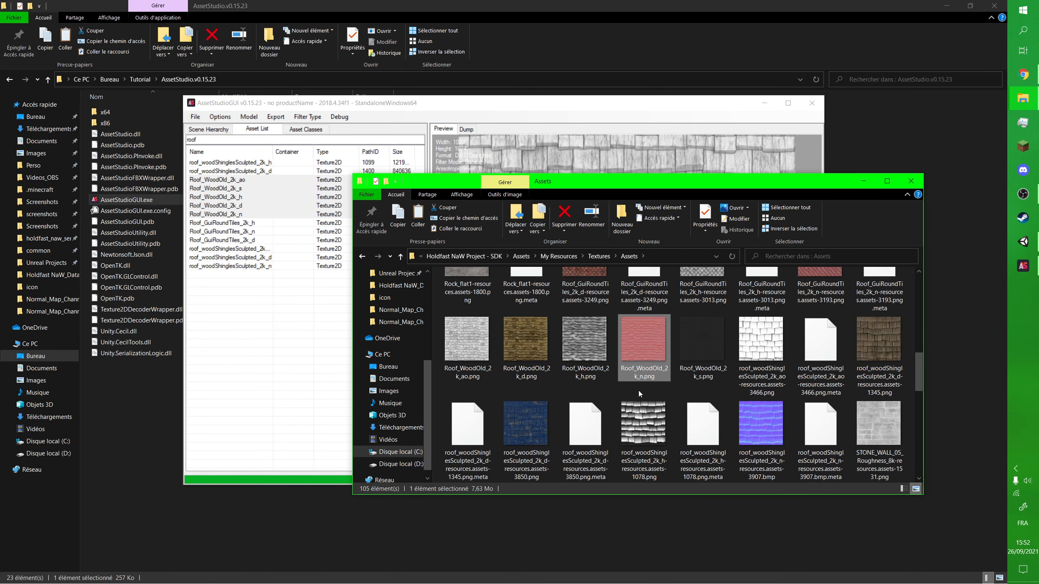
scroll(638, 391, up, 2)
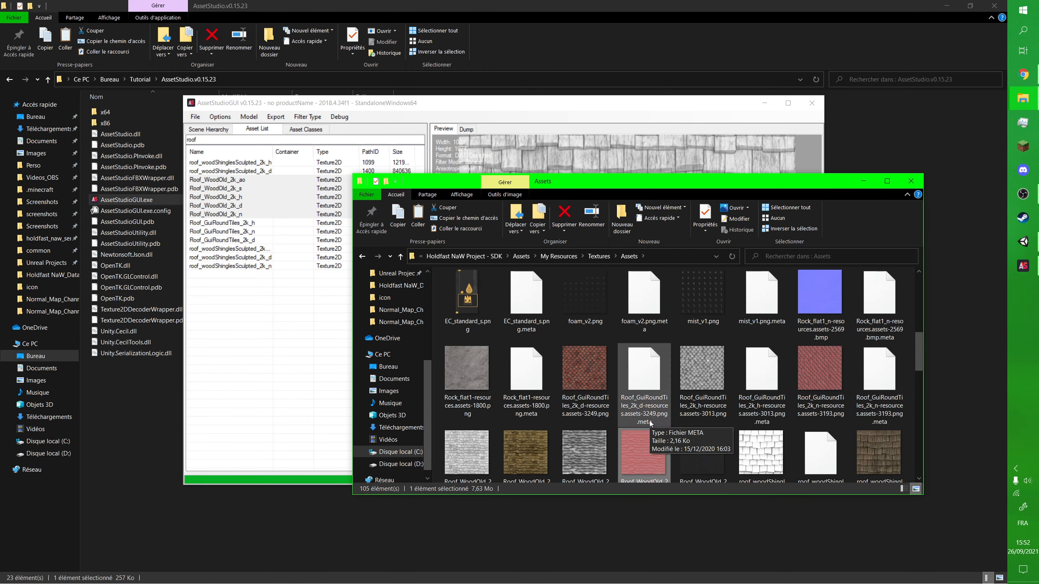
Switch to Unity and check the imported Roof_WoodOld_2k textures in the project's Textures\Assets folder, selecting the ao map
click(1023, 242)
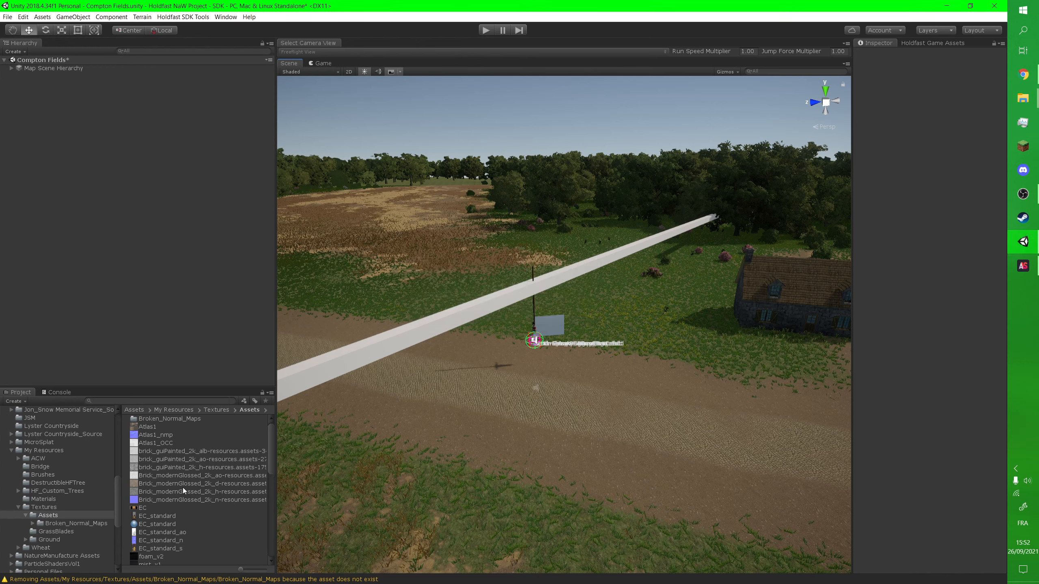
scroll(184, 486, down, 10)
click(184, 468)
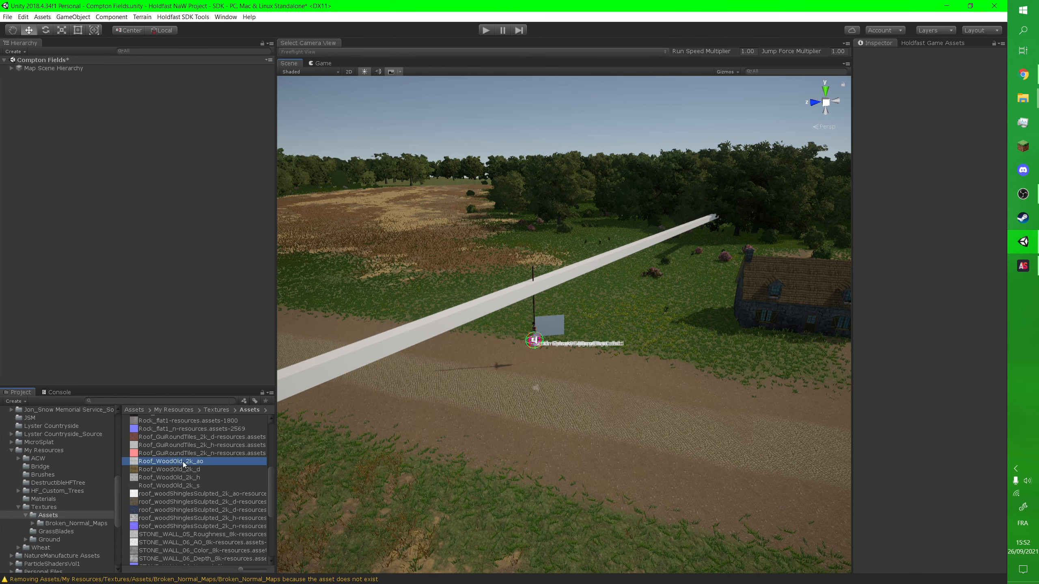
Return to File Explorer and launch the NormalMapFixer shortcut from the NormalMapFixer folder
click(1023, 98)
double_click(118, 124)
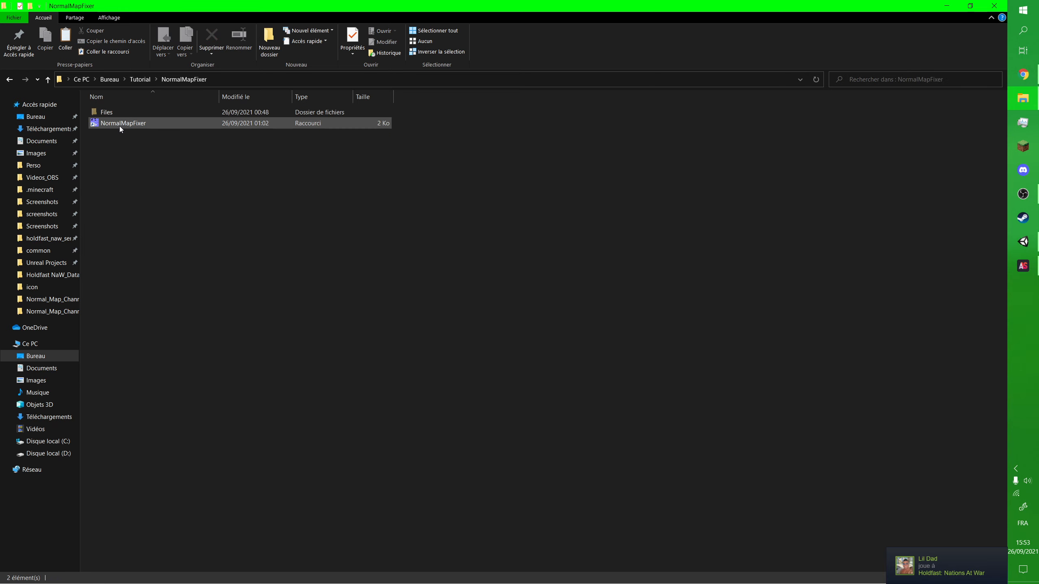
double_click(121, 125)
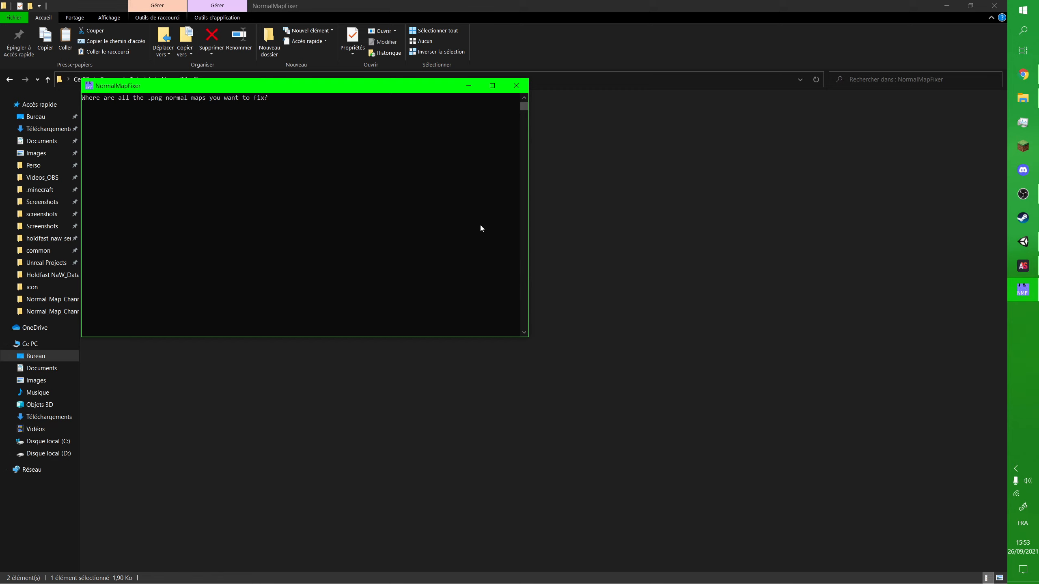
Open the Texture2D folder inside Broken_Normal_Maps and copy its full path
click(1023, 98)
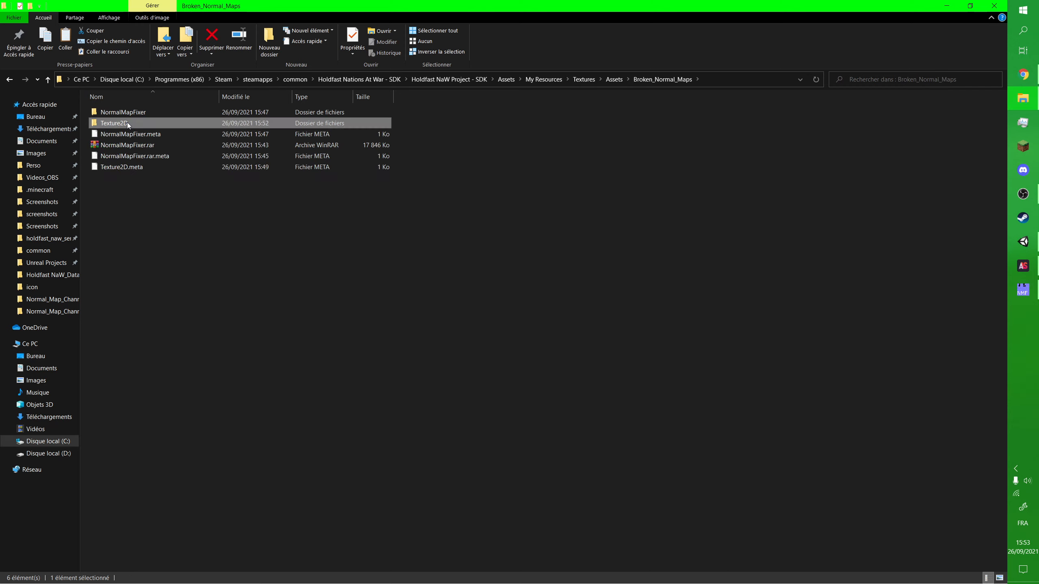
double_click(127, 122)
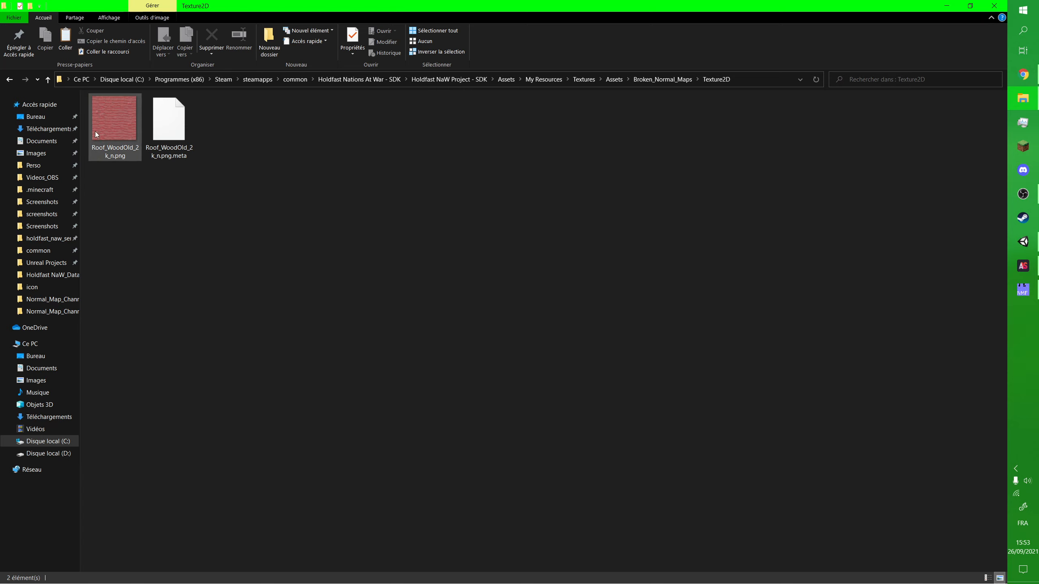
click(744, 83)
key(ctrl+c)
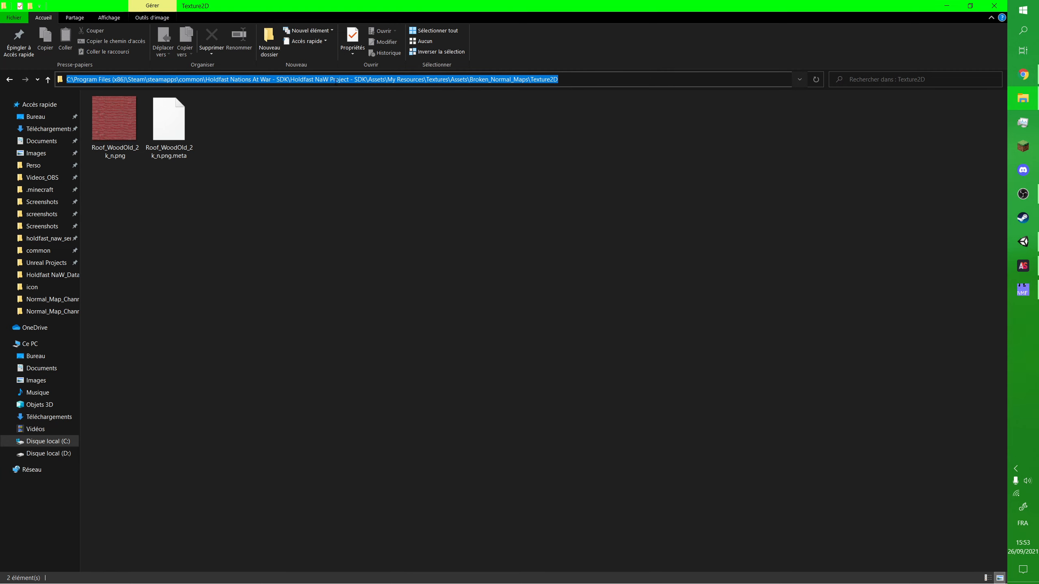
Enter the copied Broken_Normal_Maps\Texture2D path in NormalMapFixer as the location of the normal maps to fix
click(1021, 290)
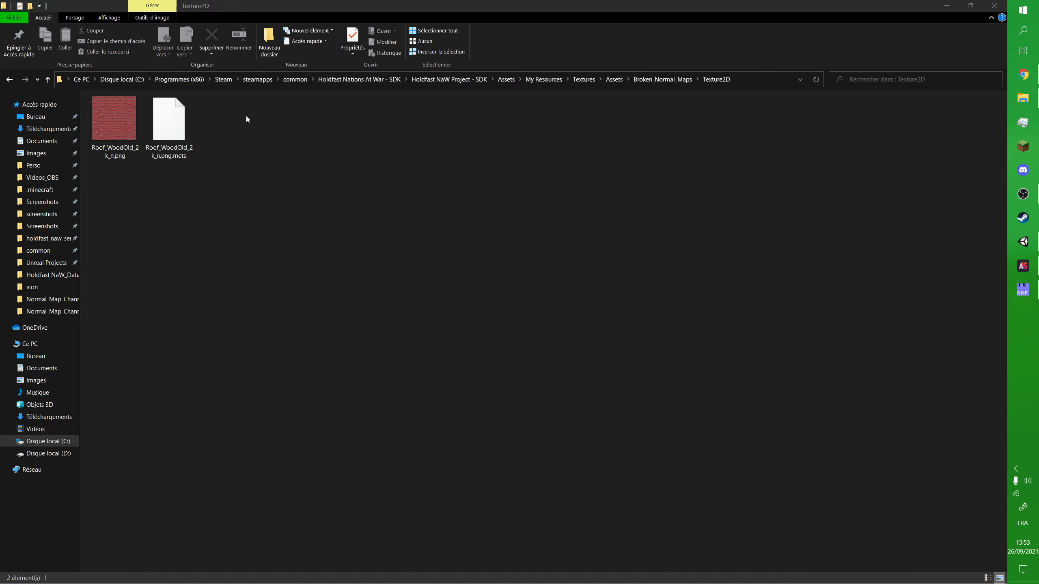
key(ctrl+v)
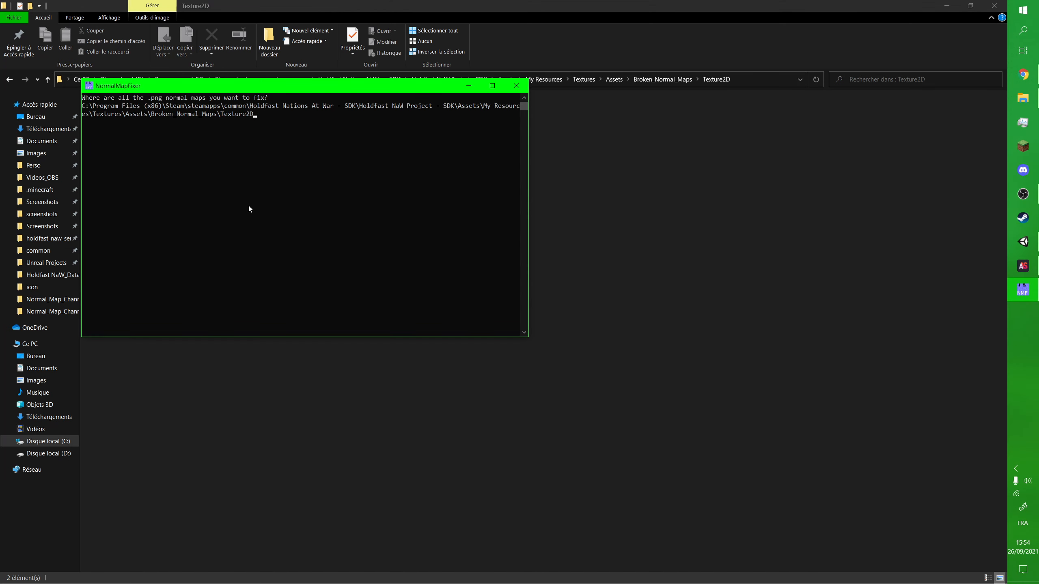
key(BackSpace)
key(Return)
key(ctrl+v)
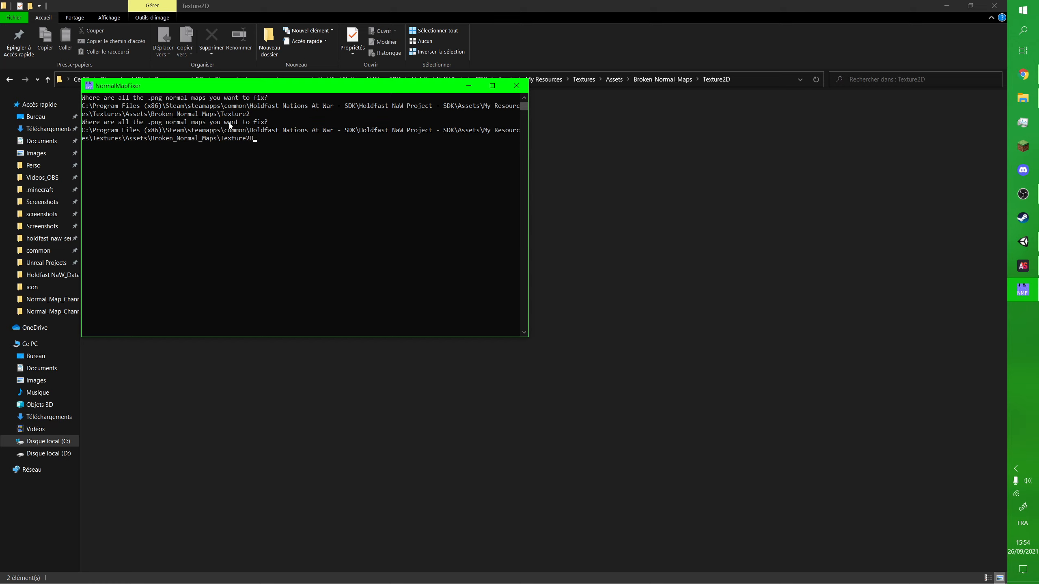
key(Return)
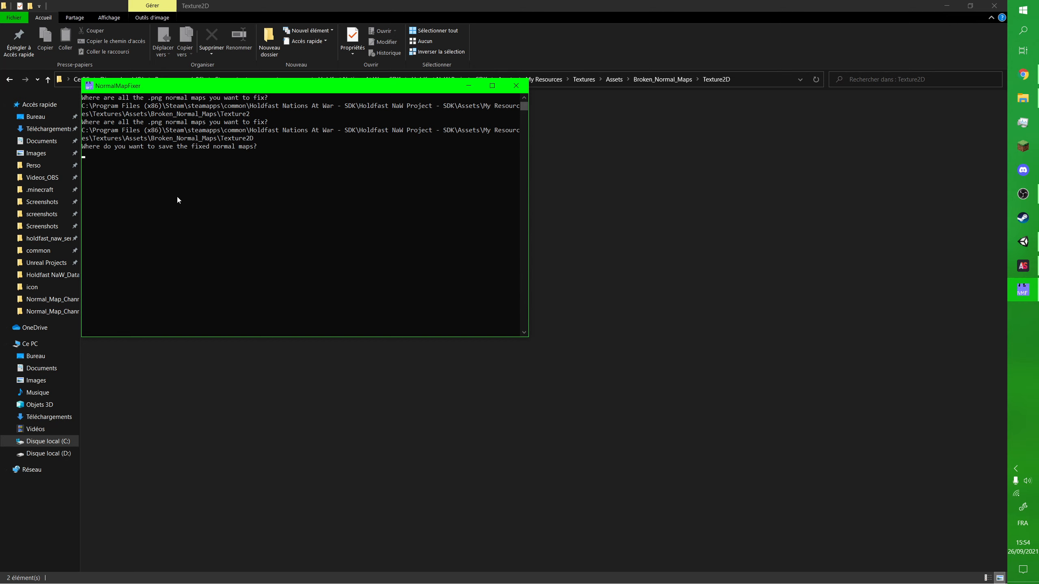
Go up to the Textures\Assets folder in File Explorer and copy its full path
click(751, 228)
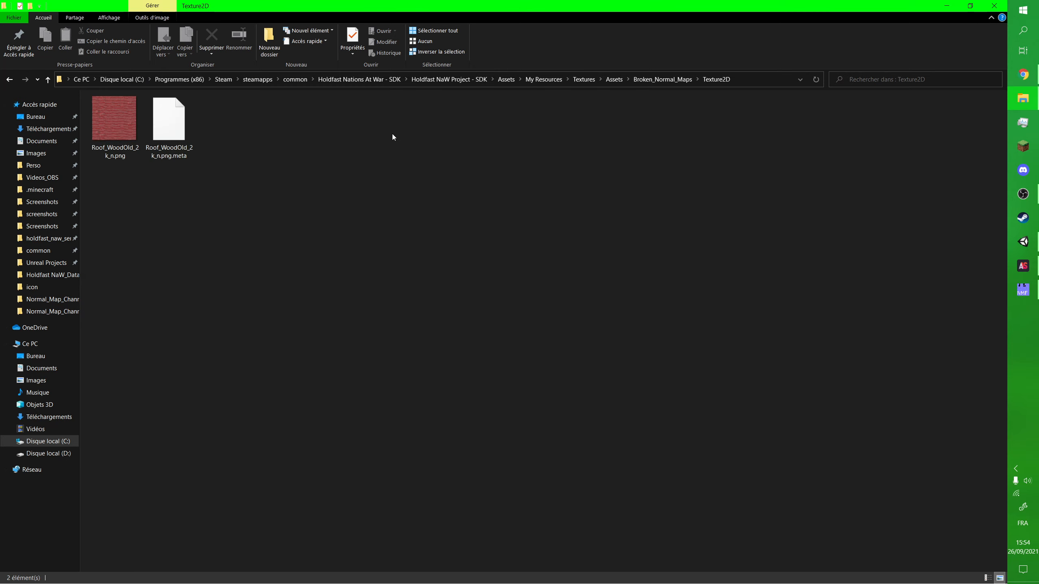
click(614, 79)
scroll(151, 355, down, 5)
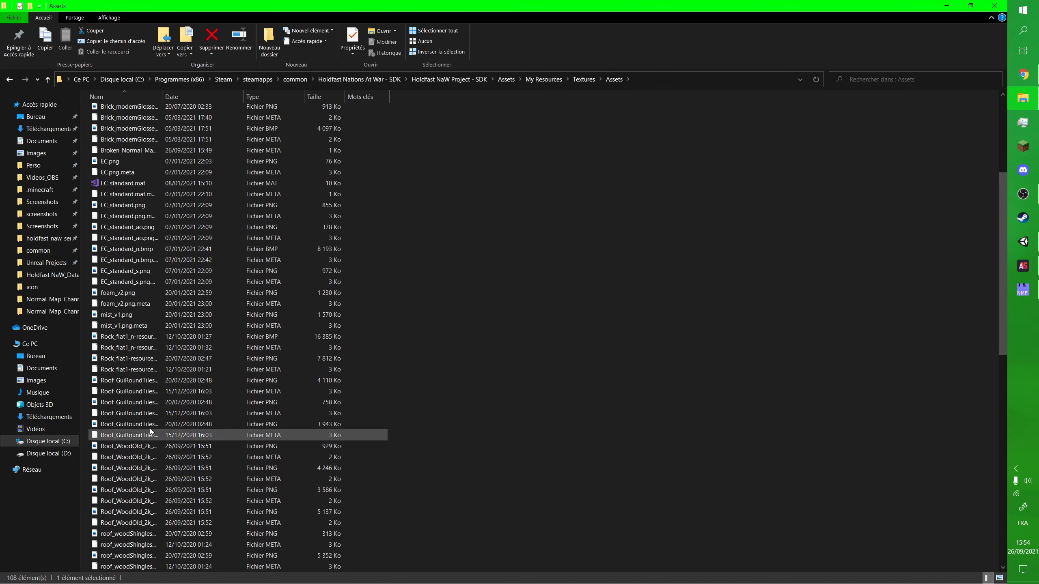
scroll(253, 360, up, 6)
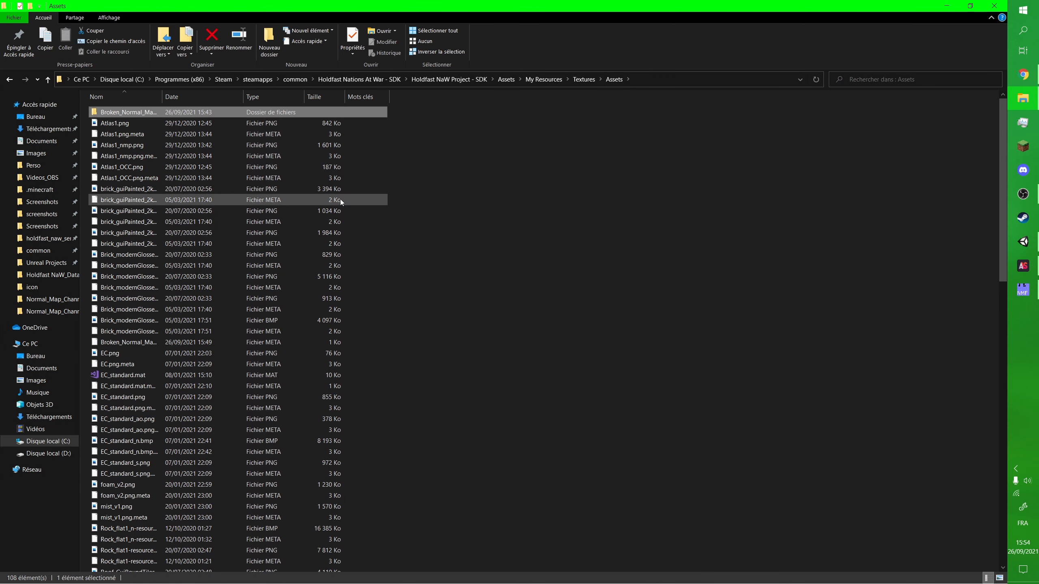
click(653, 84)
Enter the copied Textures\Assets path in NormalMapFixer as the save location and run the conversion
key(alt+Tab)
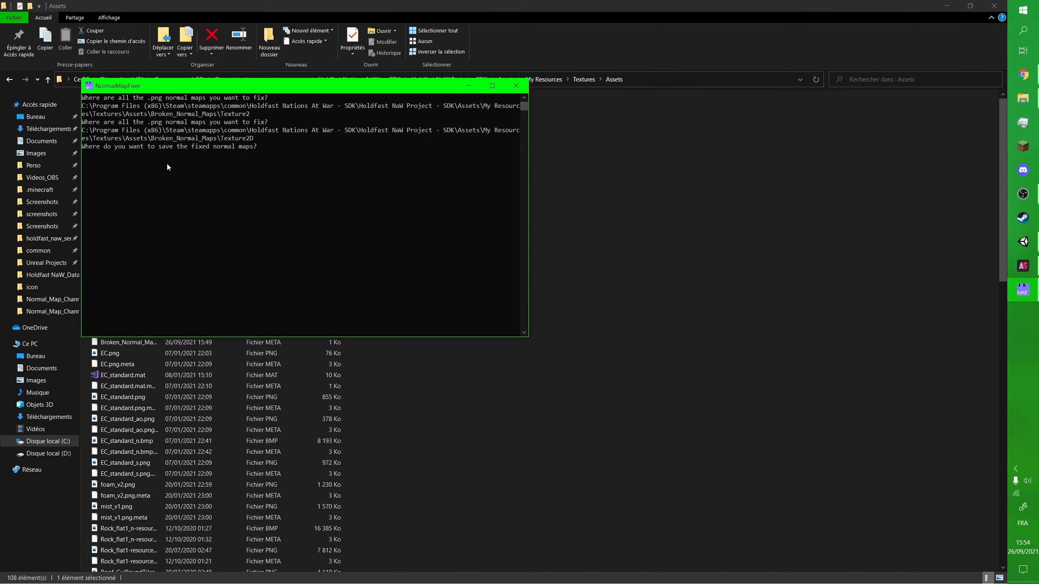
key(ctrl+v)
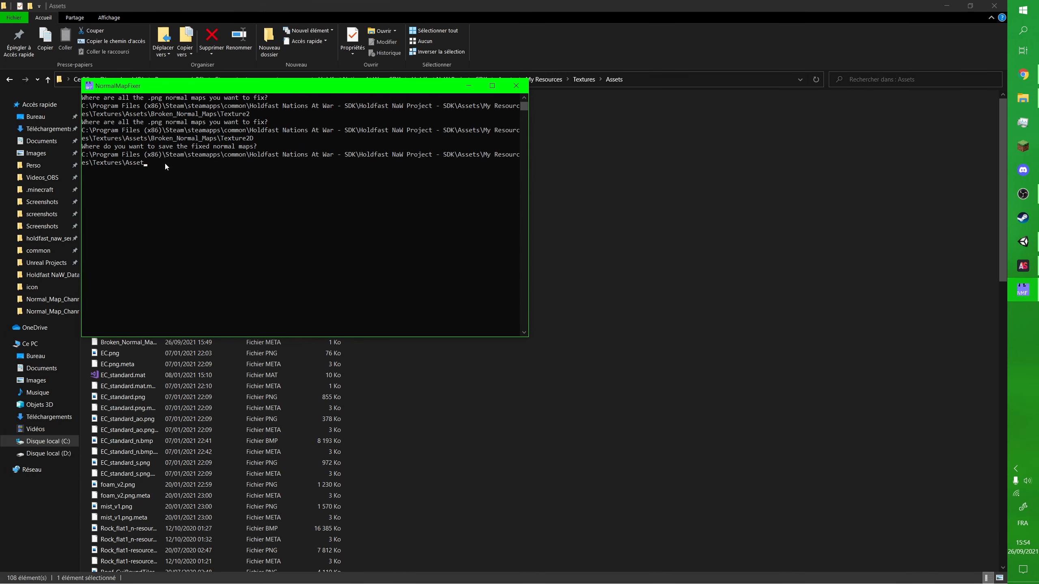
key(Return)
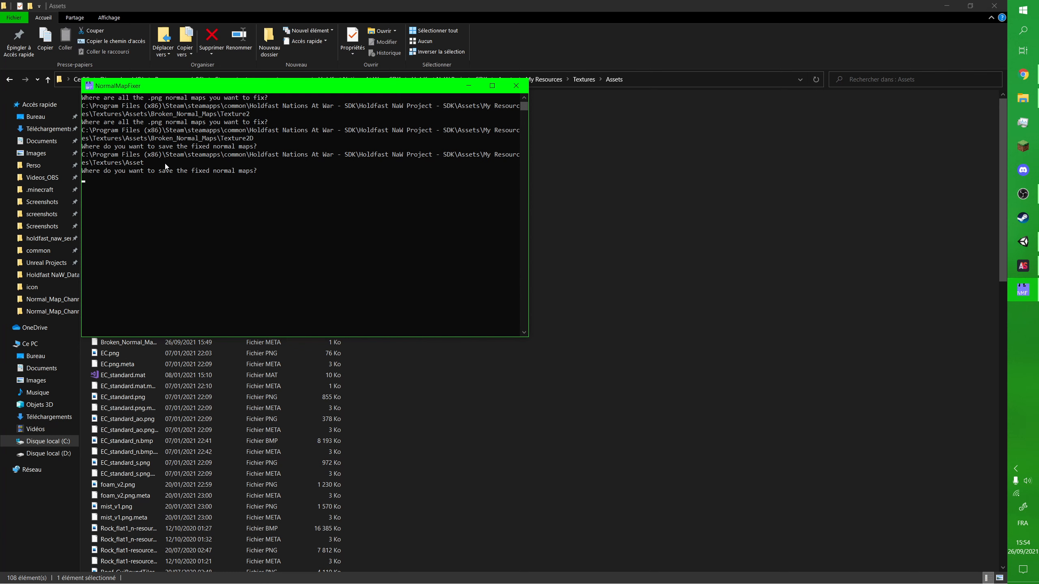
key(ctrl+v)
key(Return)
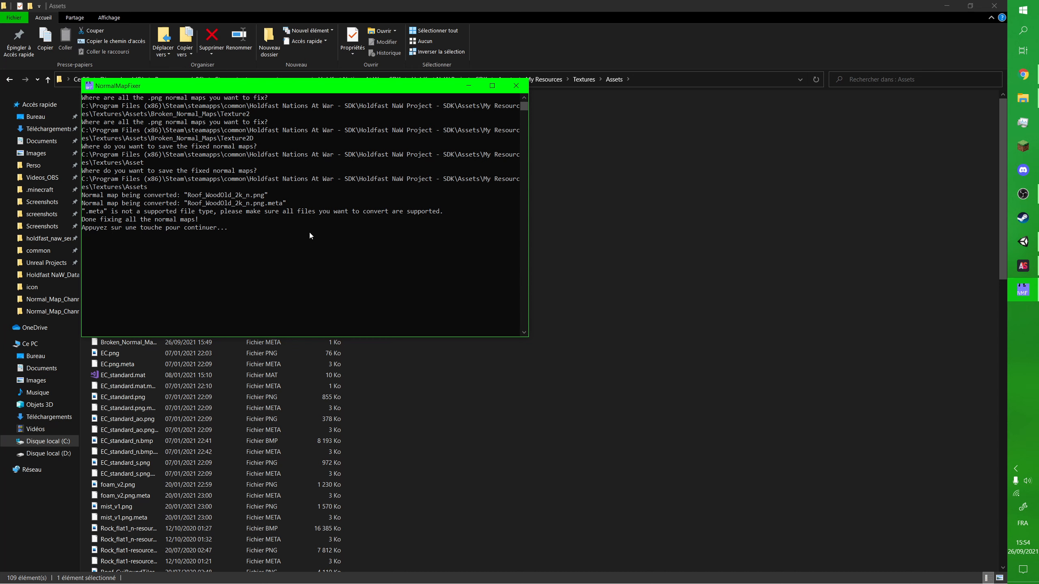
Close NormalMapFixer and open the converted Roof_WoodOld_2k_n.png from the Assets folder to inspect it
key(Return)
scroll(309, 233, down, 9)
double_click(127, 369)
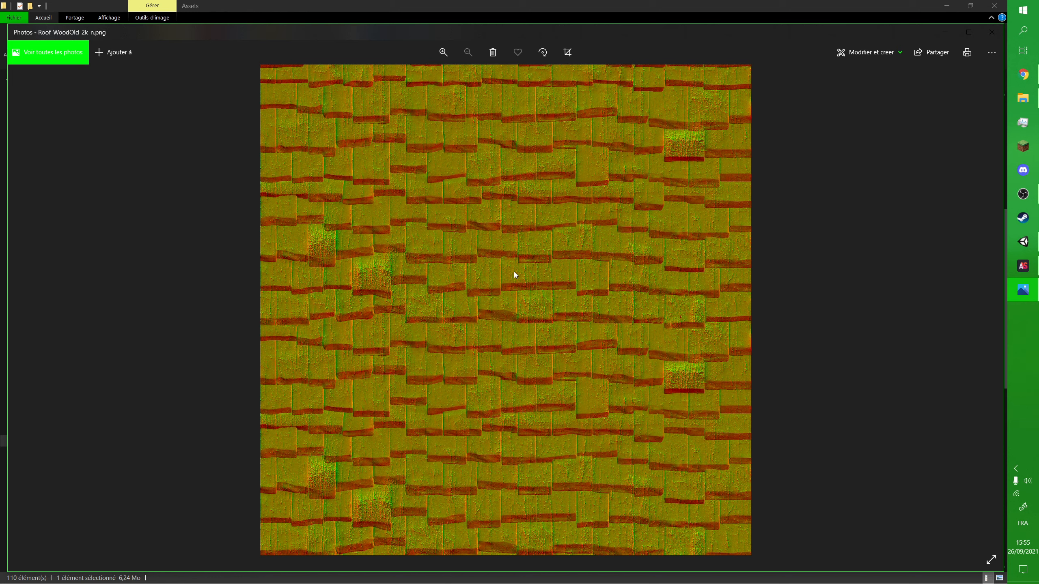